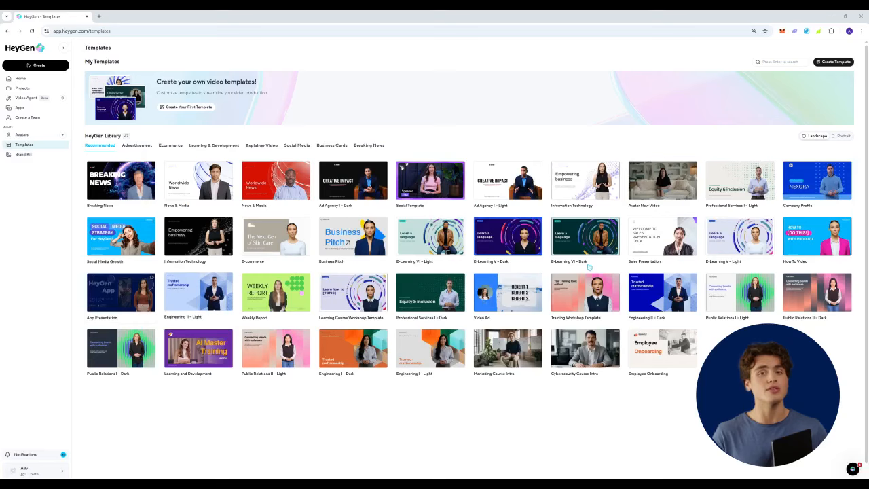
- Look through the Home, Projects, Avatars and Brand Kit sections and return to Templates
{"action": "left_click", "coordinate": [29, 80]}
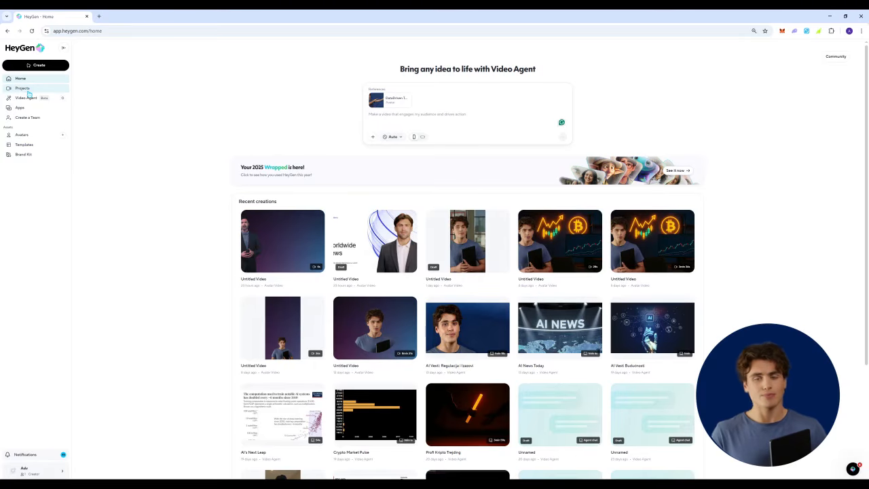
{"action": "left_click", "coordinate": [29, 89]}
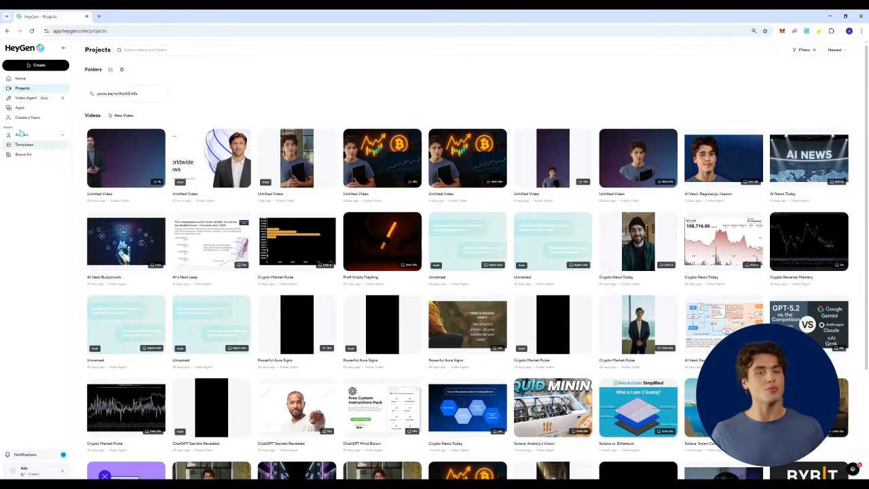
{"action": "left_click", "coordinate": [24, 97]}
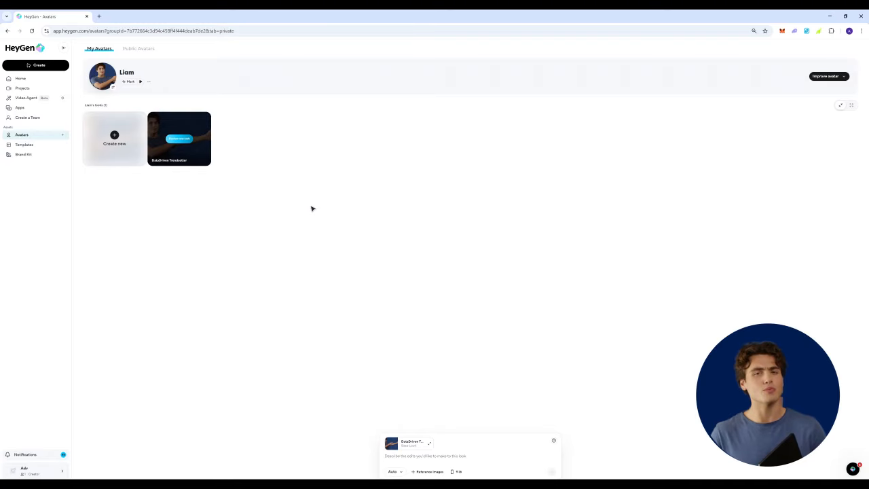
{"action": "left_click", "coordinate": [26, 157]}
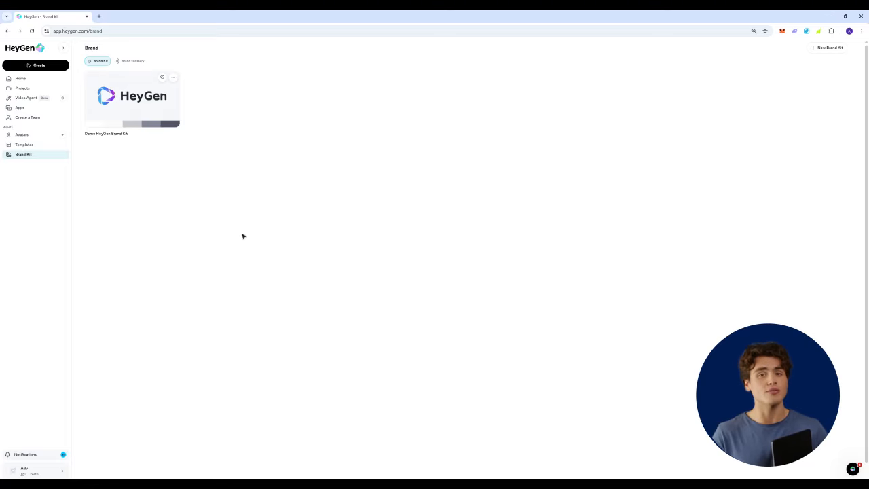
{"action": "left_click", "coordinate": [26, 146]}
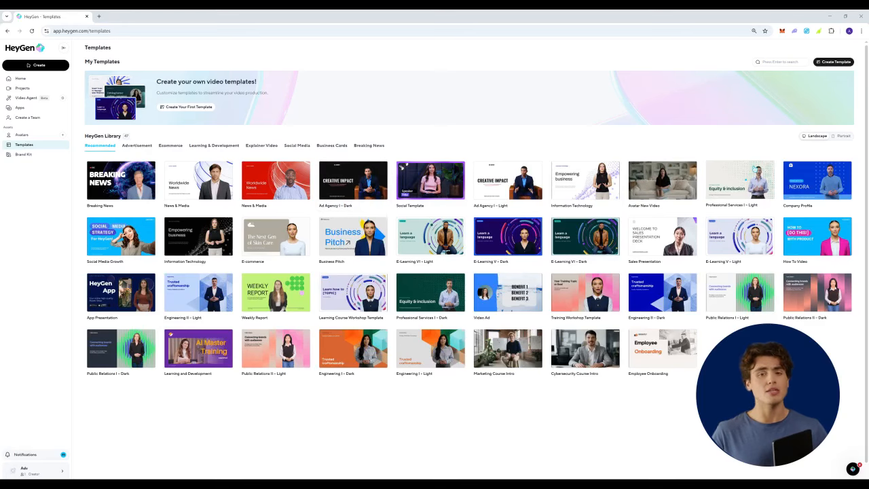
- Browse the template library's Advertisement, Ecommerce, Learning & Development, Explainer Video, Social Media and Business Cards categories
{"action": "left_click", "coordinate": [842, 137]}
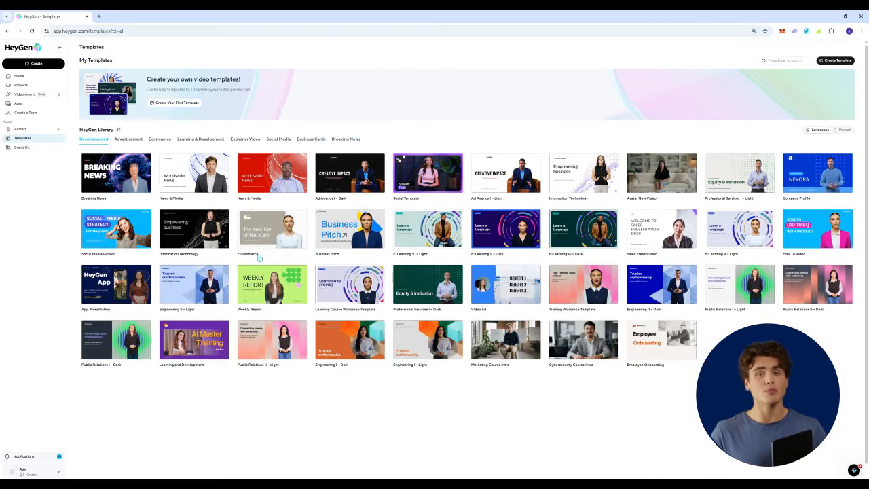
{"action": "left_click", "coordinate": [134, 139]}
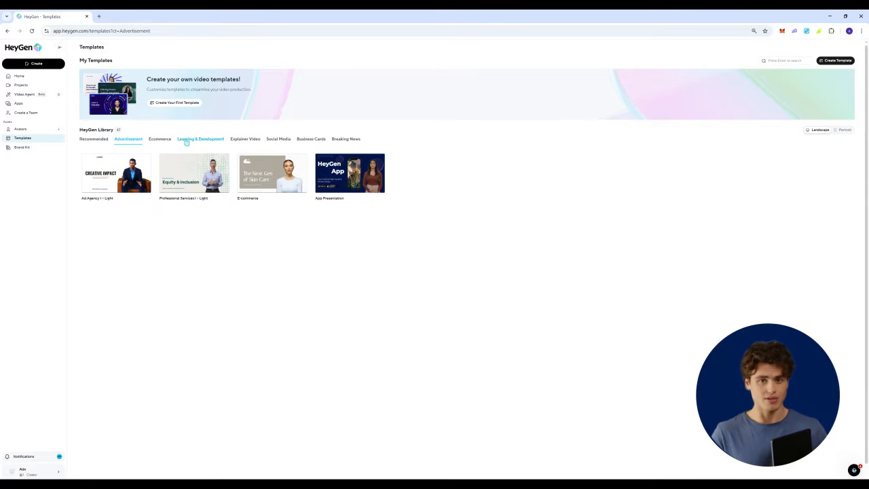
{"action": "left_click", "coordinate": [161, 139]}
{"action": "left_click", "coordinate": [195, 140]}
{"action": "left_click", "coordinate": [248, 140]}
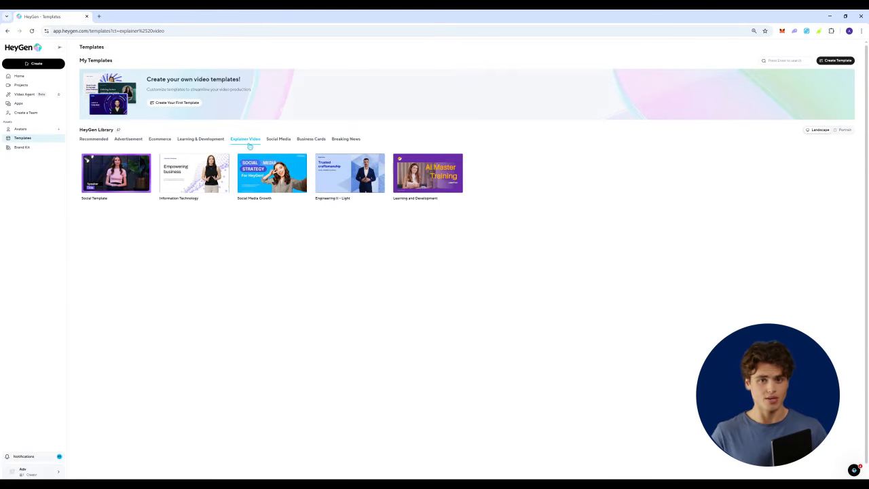
{"action": "left_click", "coordinate": [279, 140]}
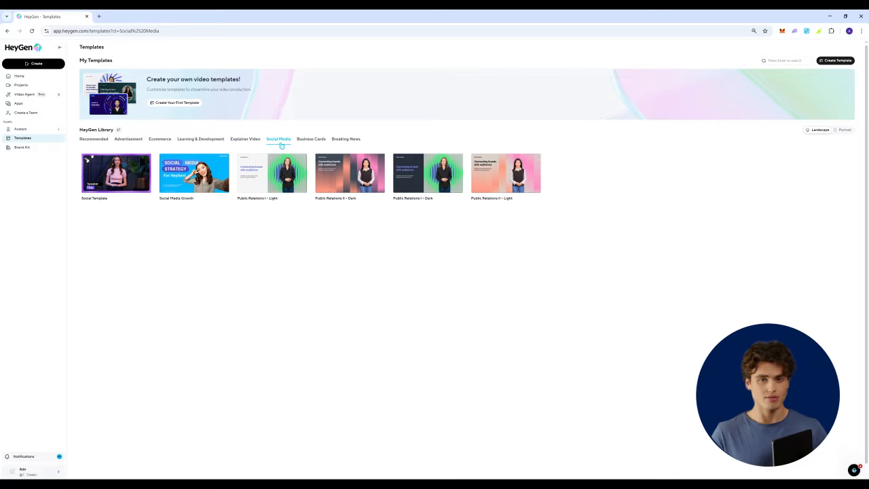
{"action": "left_click", "coordinate": [312, 141]}
- Create a new video from the white News & Media template in the Breaking News category
{"action": "left_click", "coordinate": [346, 140]}
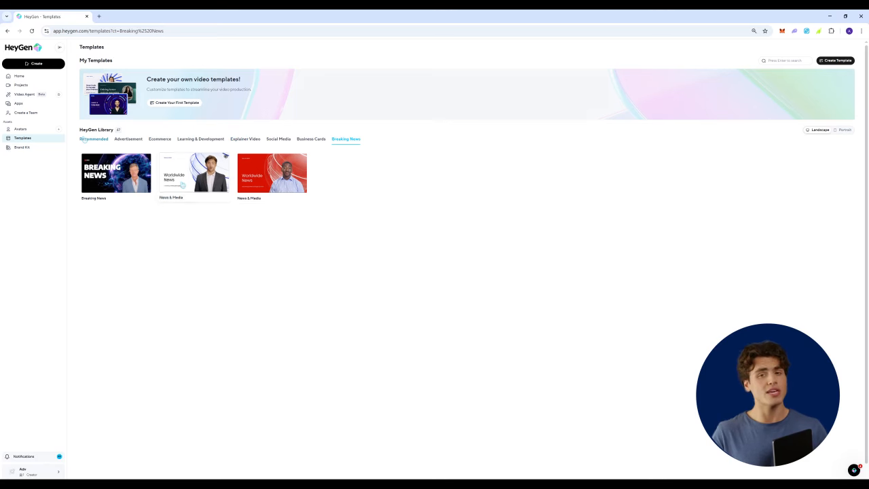
{"action": "left_click", "coordinate": [204, 175]}
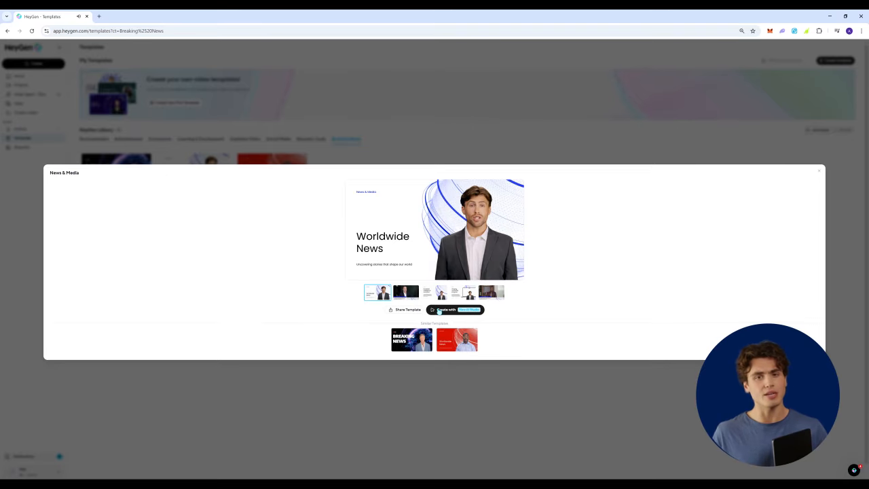
{"action": "left_click", "coordinate": [439, 311]}
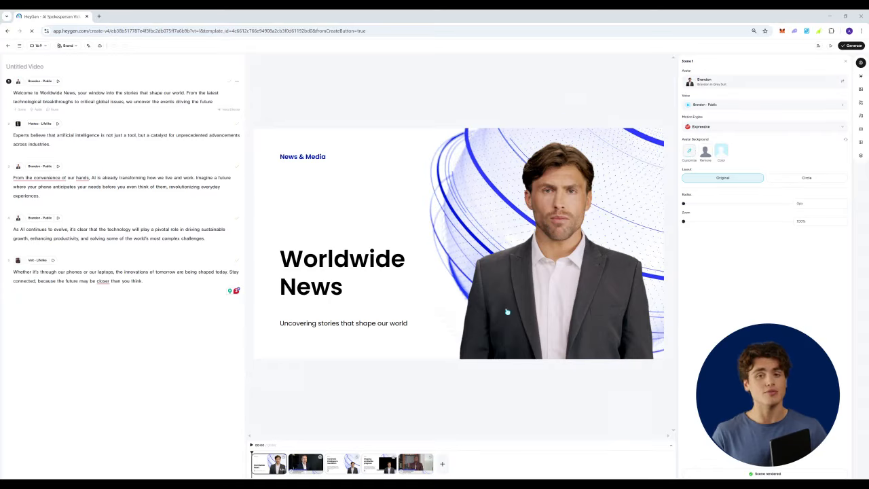
- Replace scene 1's texts with "AI NEWS" as the label, "Tesla Mind AI" as the headline and "Follow for more" as the subtitle
{"action": "left_click", "coordinate": [316, 161]}
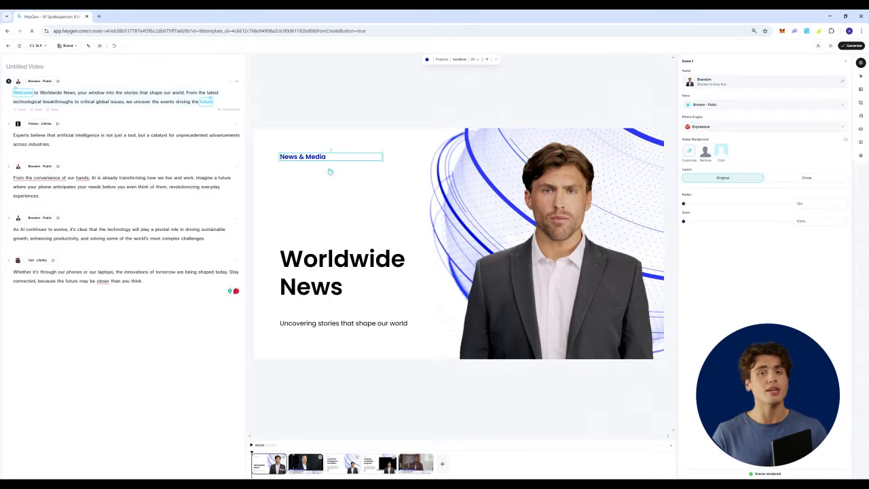
{"action": "mouse_move", "coordinate": [382, 161]}
{"action": "left_mouse_down"}
{"action": "mouse_move", "coordinate": [410, 181]}
{"action": "mouse_move", "coordinate": [387, 163]}
{"action": "left_mouse_up"}
{"action": "type", "text": "AI NE"}
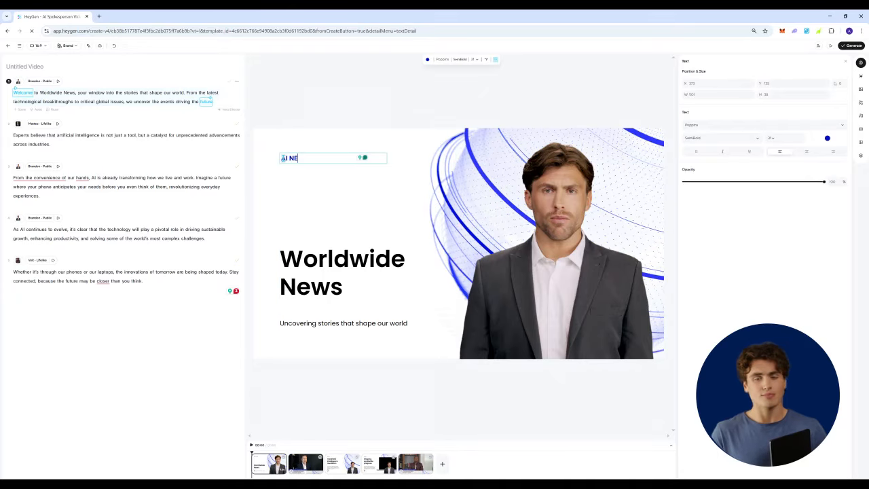
{"action": "type", "text": "WS"}
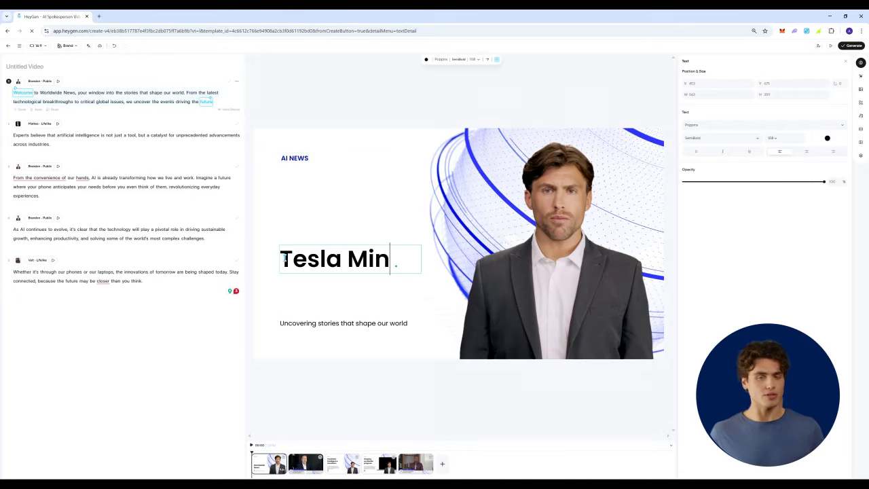
{"action": "type", "text": "d AI"}
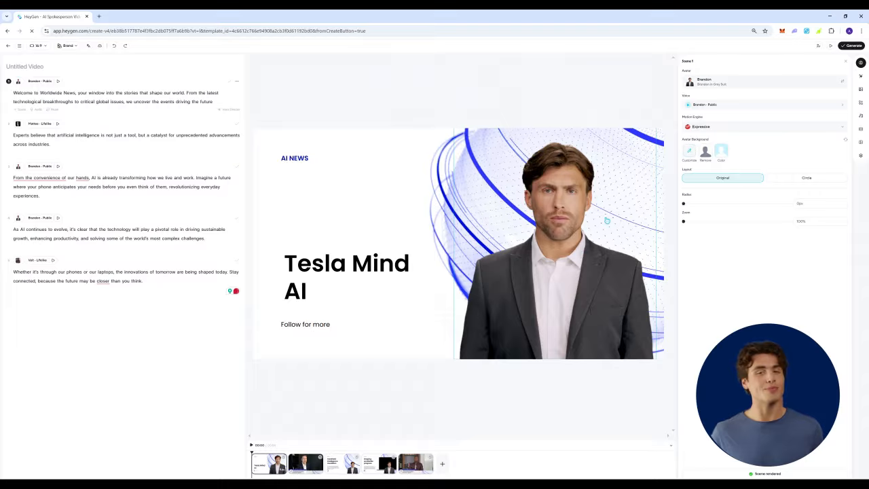
- Scale the presenter avatar in scene 1 down slightly and review its alternative looks
{"action": "left_click", "coordinate": [588, 253]}
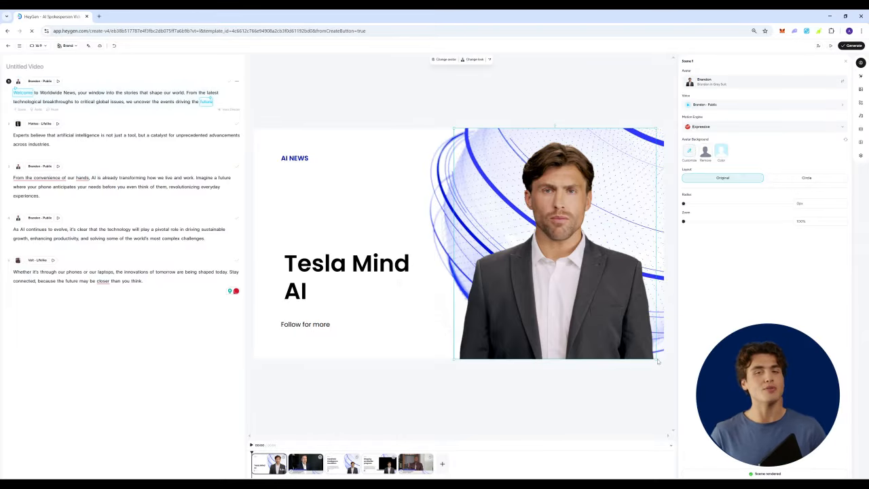
{"action": "left_click_drag", "start_coordinate": [656, 359], "coordinate": [618, 309]}
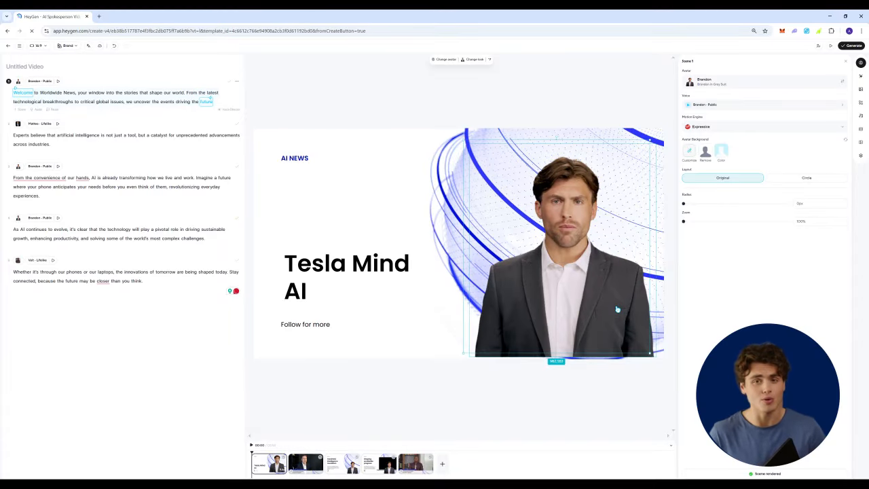
{"action": "left_click", "coordinate": [474, 60]}
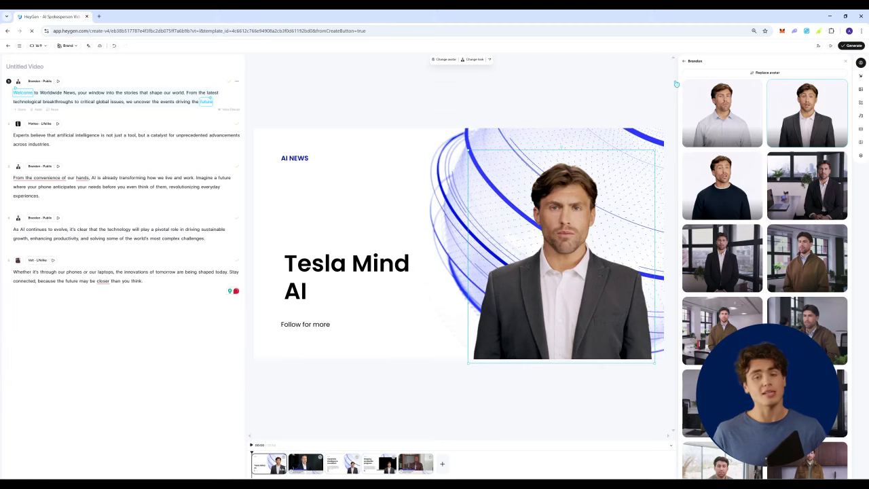
{"action": "left_click", "coordinate": [714, 88]}
{"action": "left_click", "coordinate": [715, 87]}
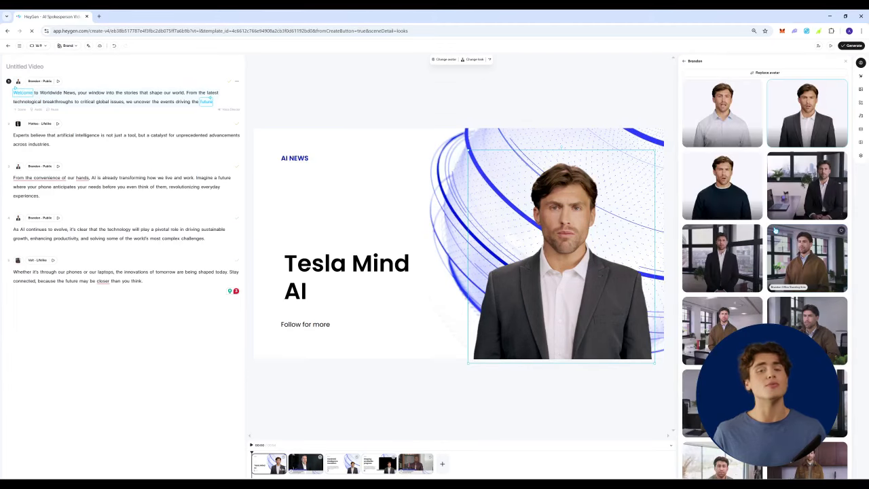
{"action": "left_click", "coordinate": [740, 89]}
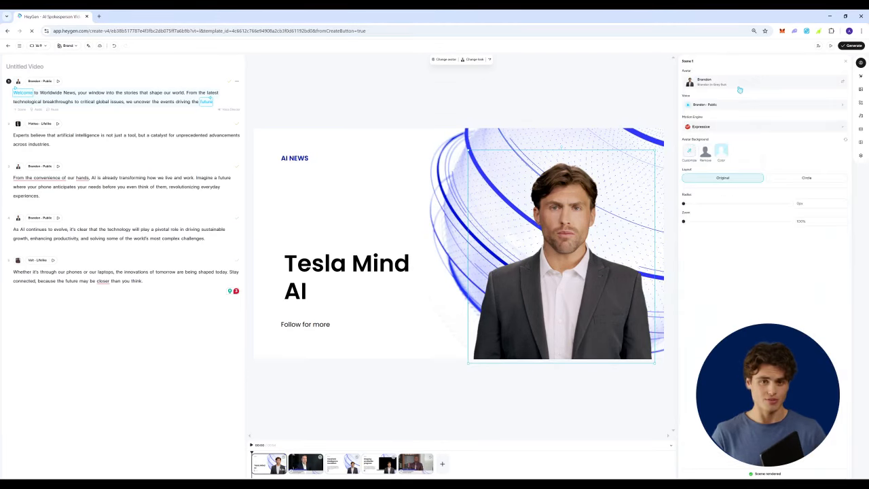
- Replace scene 1's presenter with the Eric avatar from the public avatar library
{"action": "left_click", "coordinate": [739, 89]}
{"action": "scroll", "coordinate": [760, 238], "scroll_direction": "down", "scroll_amount": 5}
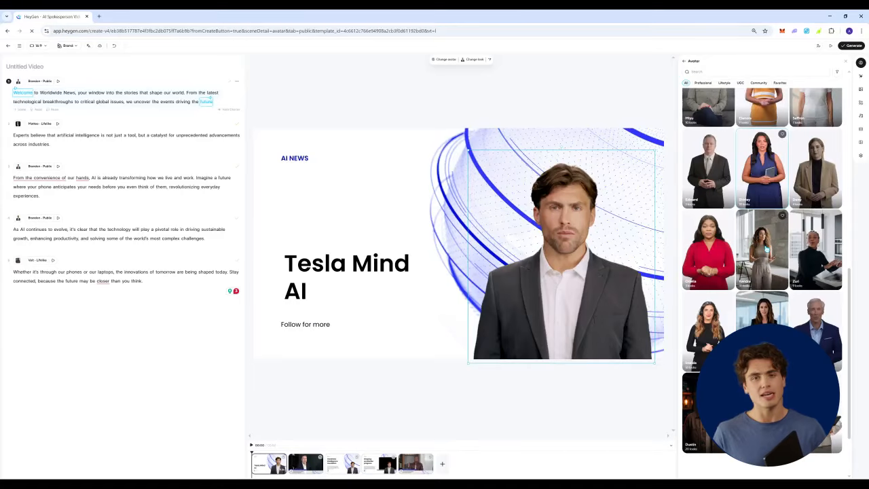
{"action": "scroll", "coordinate": [767, 248], "scroll_direction": "up", "scroll_amount": 3}
{"action": "scroll", "coordinate": [697, 160], "scroll_direction": "up", "scroll_amount": 3}
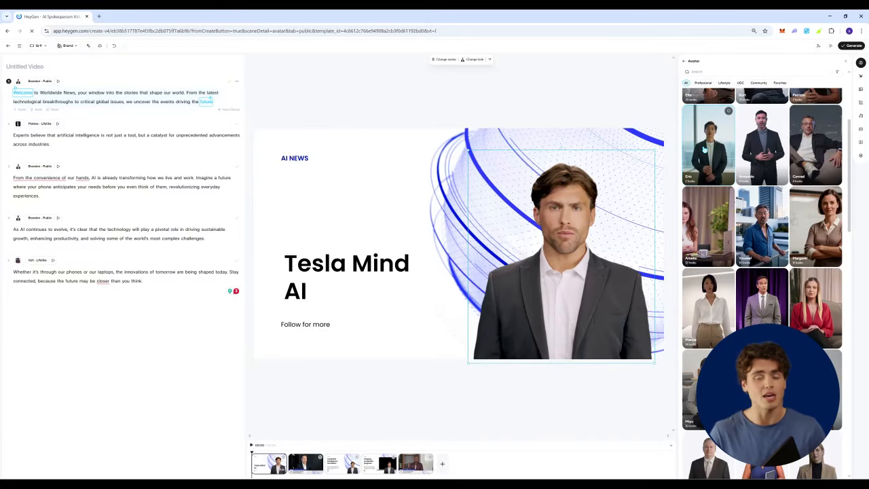
{"action": "left_click", "coordinate": [705, 150]}
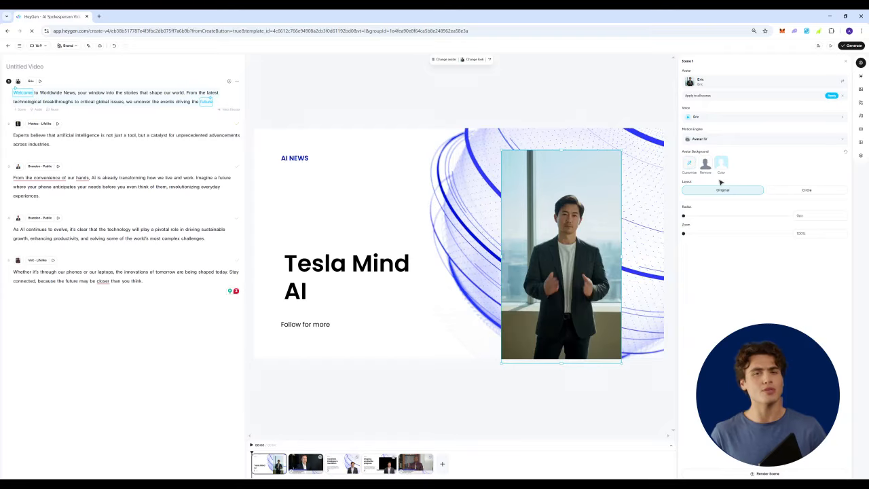
- Remove the avatar's background in scene 1 and apply the Eric avatar to all scenes
{"action": "left_click", "coordinate": [706, 171]}
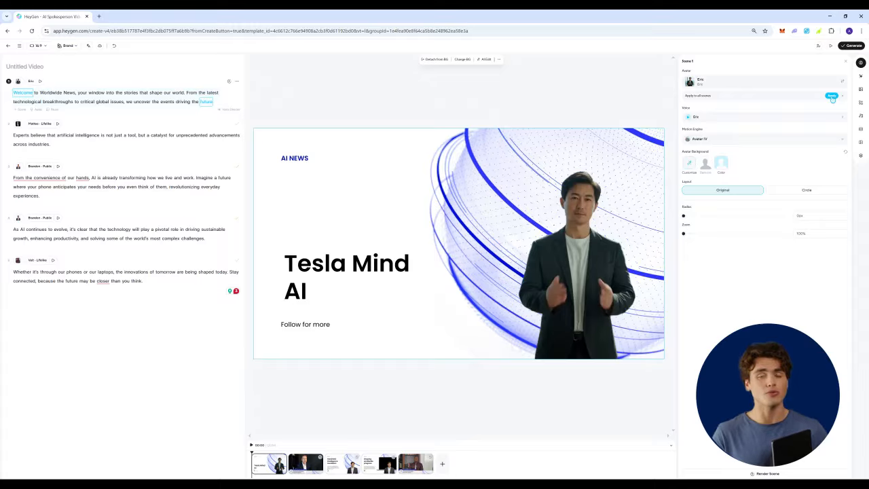
{"action": "left_click", "coordinate": [832, 97]}
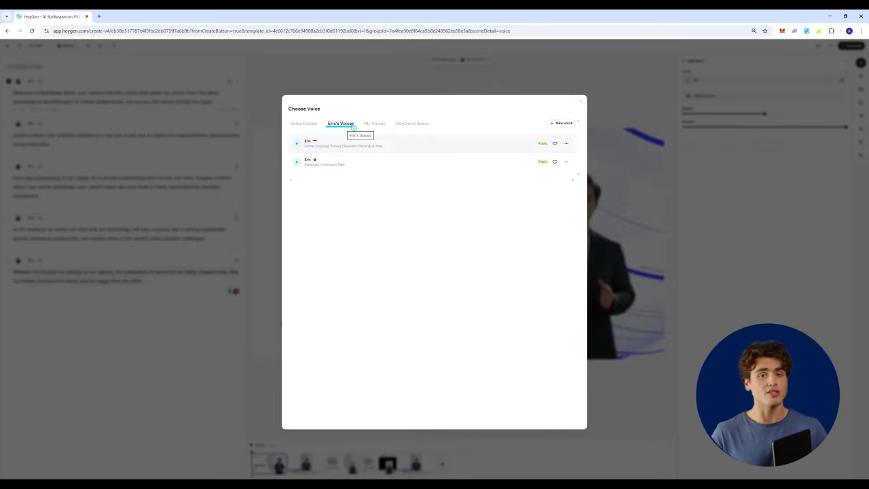
- Browse the HeyGen Library voices available for the avatar and check the audio option of scene 1's script
{"action": "left_click", "coordinate": [412, 124]}
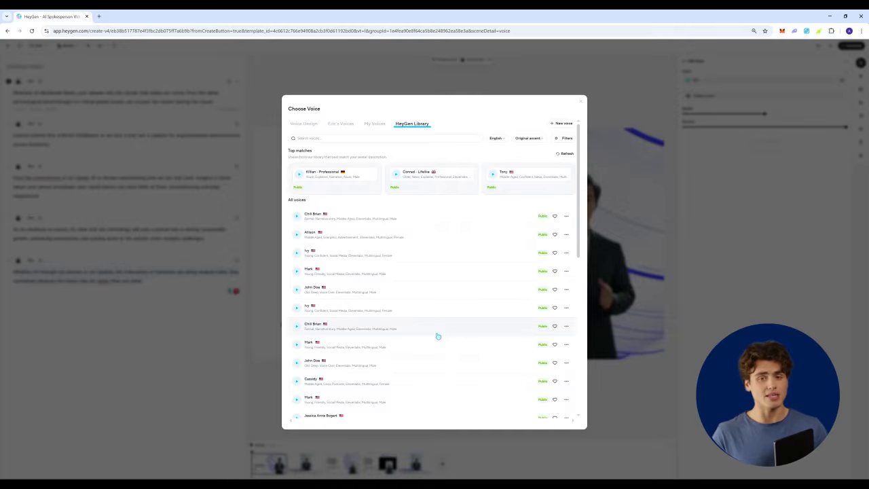
{"action": "scroll", "coordinate": [435, 326], "scroll_direction": "down", "scroll_amount": 3}
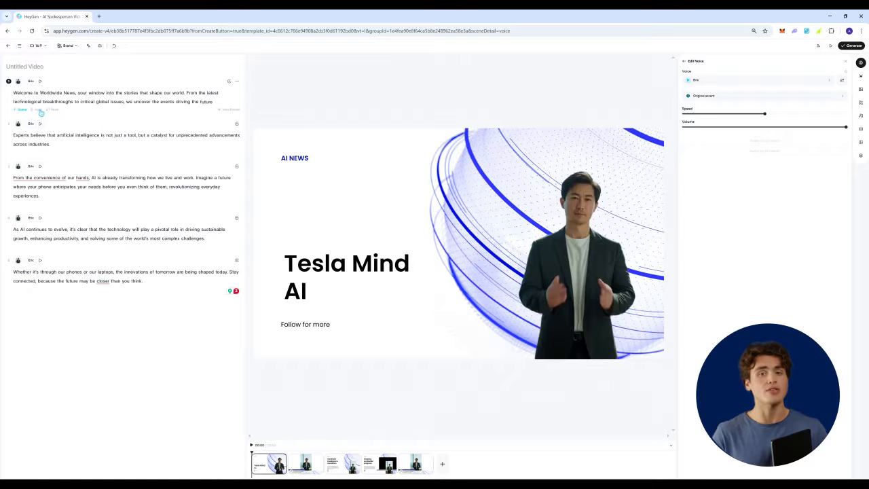
{"action": "left_click", "coordinate": [40, 111]}
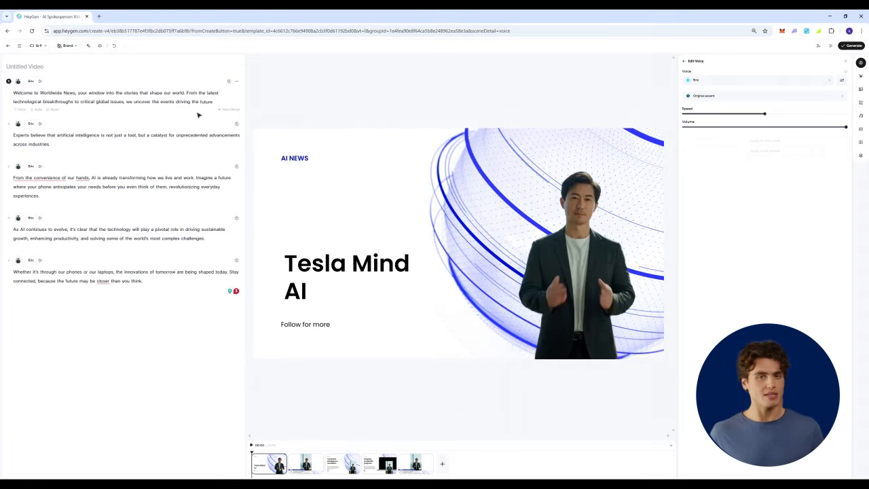
- Delete all scenes after the first one so that only the "Tesla Mind AI" title scene is left
{"action": "left_click", "coordinate": [312, 465]}
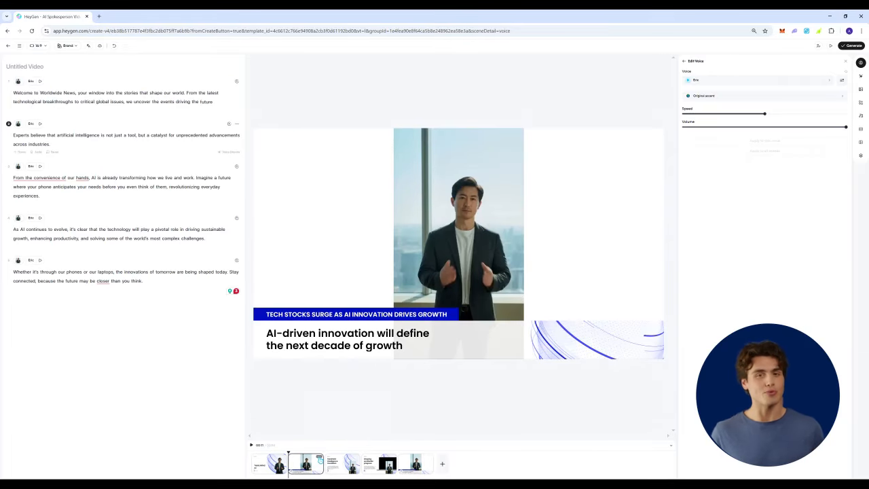
{"action": "left_click", "coordinate": [320, 461]}
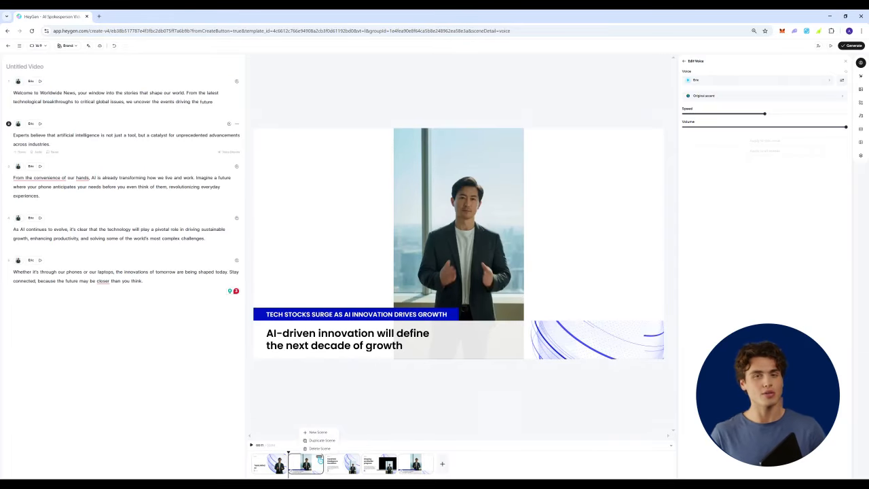
{"action": "left_click", "coordinate": [322, 450]}
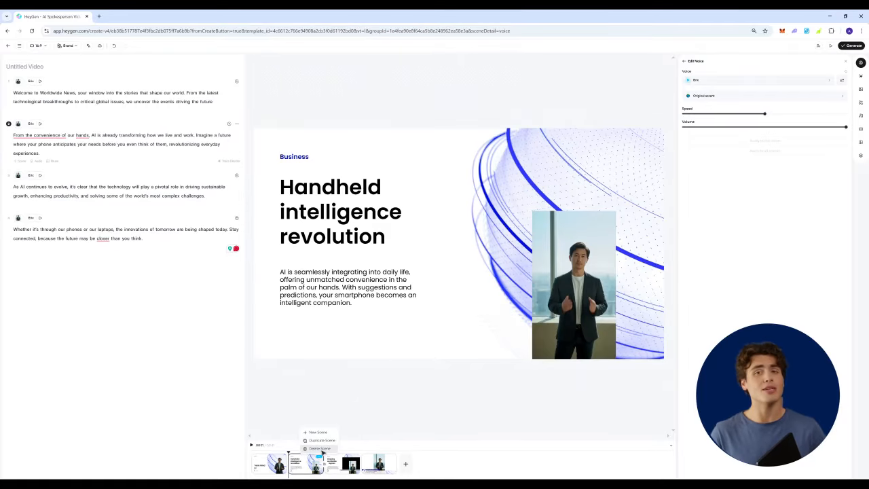
{"action": "left_click", "coordinate": [321, 450]}
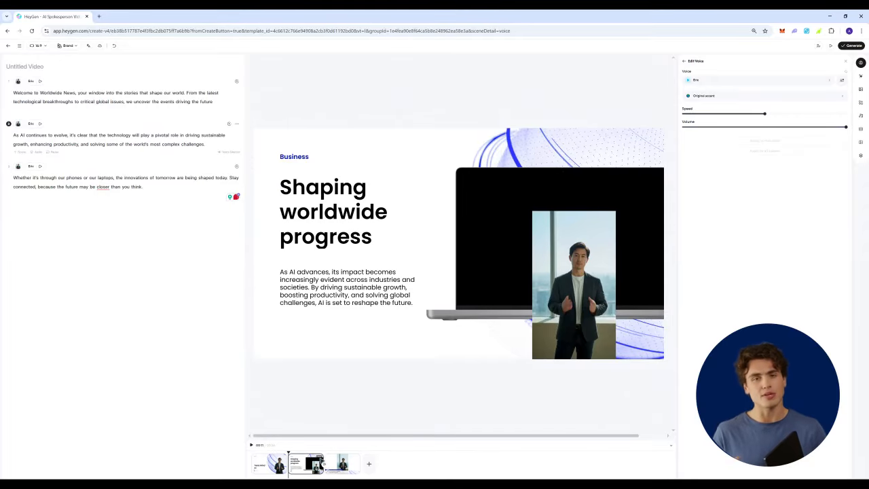
{"action": "left_click", "coordinate": [321, 465]}
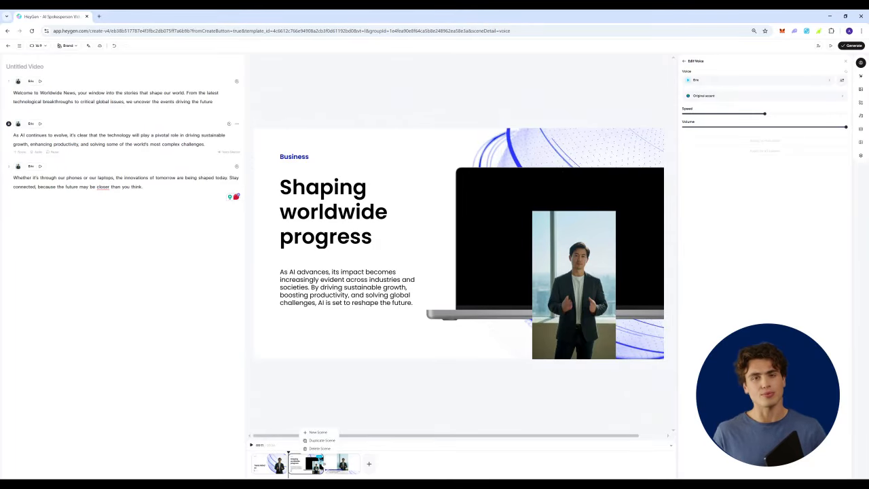
{"action": "left_click", "coordinate": [321, 449]}
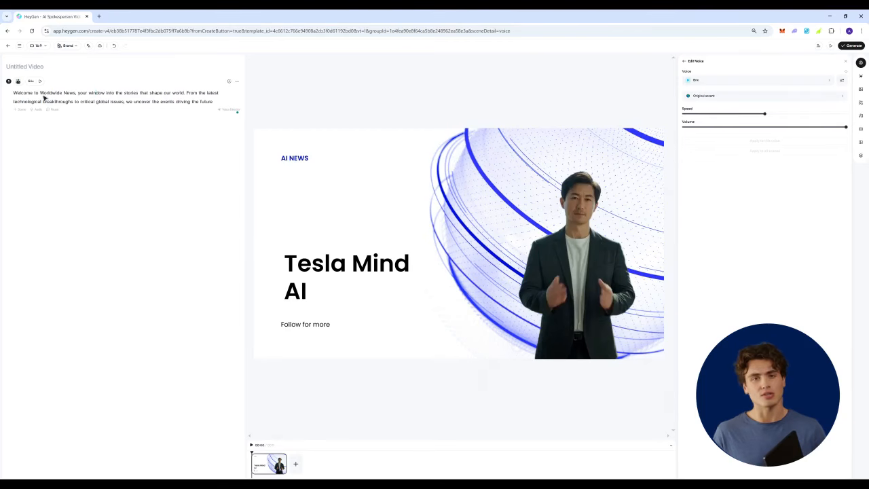
- Replace the scene's script with "Thank you for watching our video. Follow Tesla Mind AI for more videos"
{"action": "key", "text": "ctrl+a"}
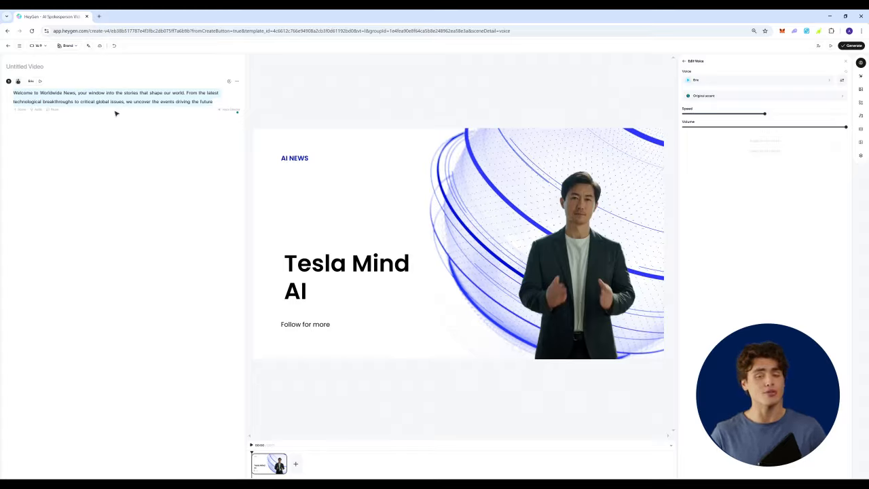
{"action": "type", "text": "Thank you"}
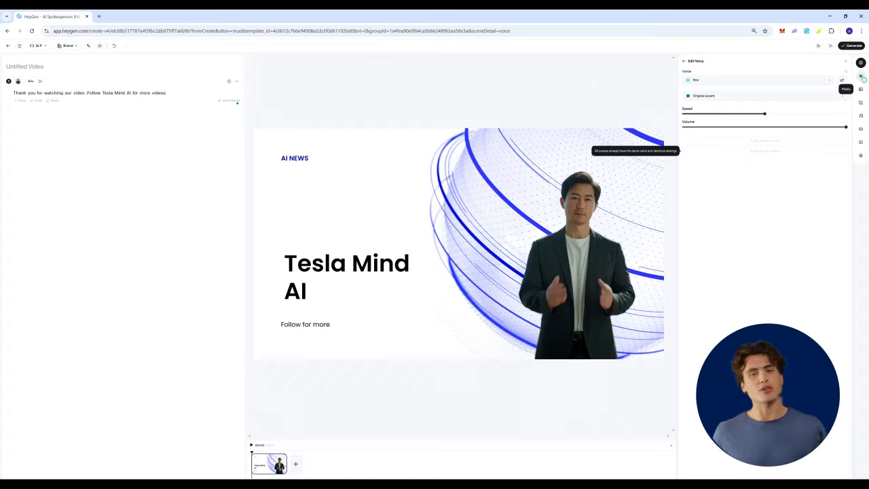
- Look through the AI tools, the stock media and the music library available for the video
{"action": "left_click", "coordinate": [861, 76]}
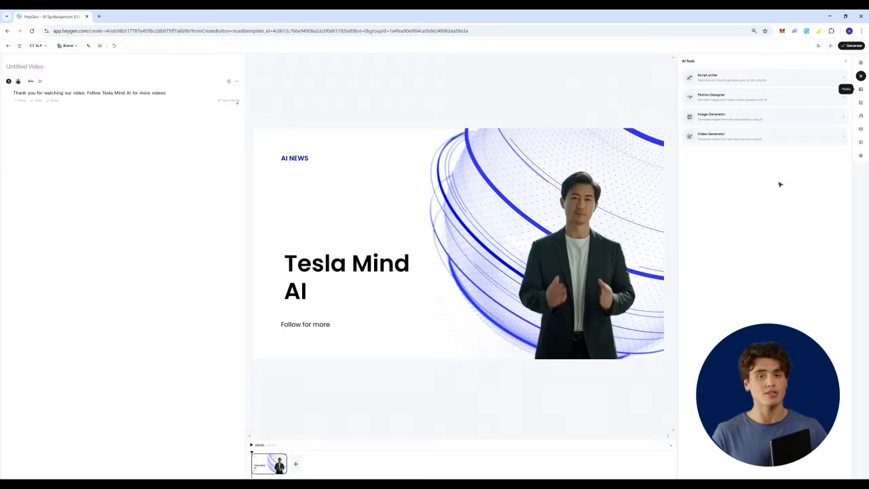
{"action": "left_click", "coordinate": [860, 89]}
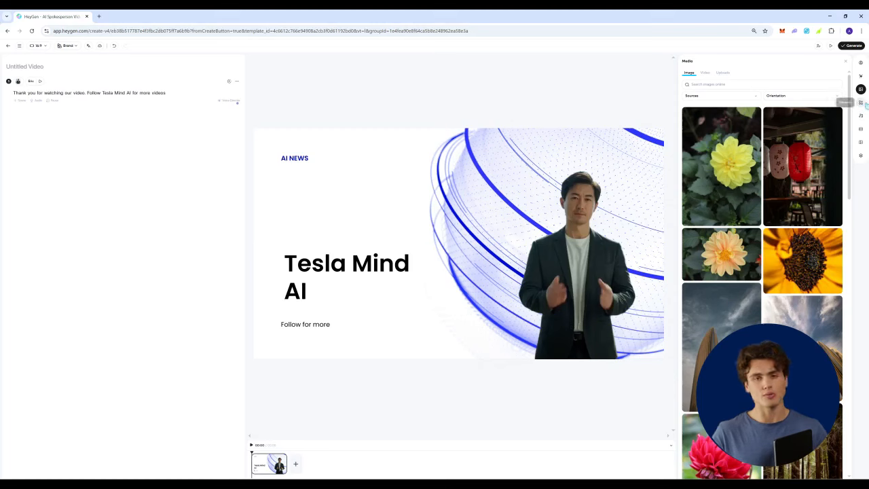
{"action": "left_click", "coordinate": [861, 103]}
{"action": "left_click", "coordinate": [861, 115]}
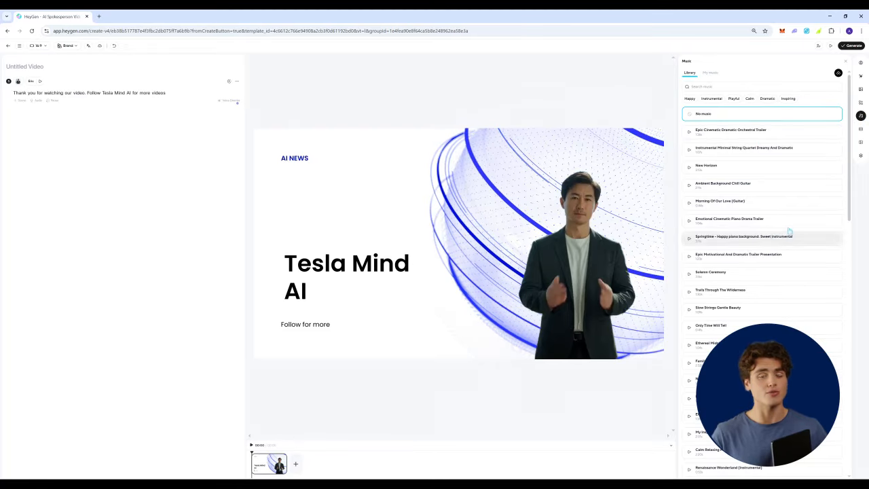
- Add captions in a style that highlights the spoken word in red and shift them slightly lower in the scene
{"action": "left_click", "coordinate": [861, 128]}
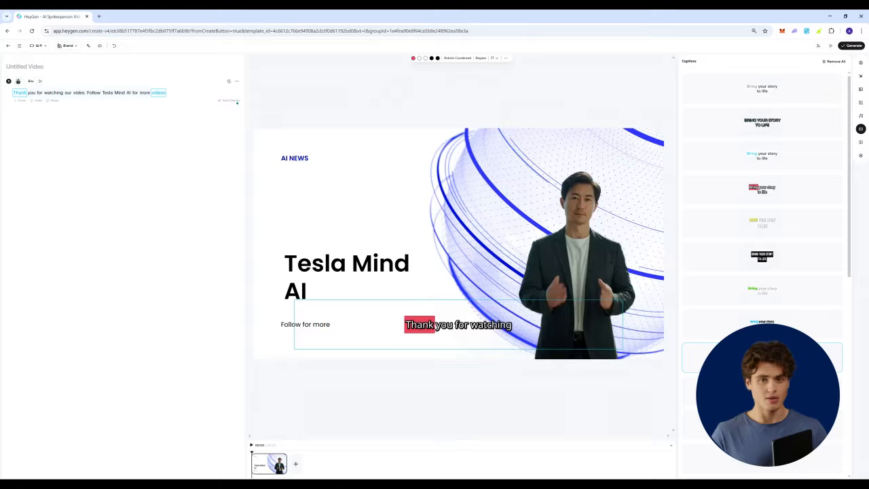
{"action": "mouse_move", "coordinate": [472, 327]}
{"action": "left_mouse_down"}
{"action": "mouse_move", "coordinate": [472, 315]}
{"action": "mouse_move", "coordinate": [476, 333]}
{"action": "left_mouse_up"}
- Look through the available templates and the scene's list of layers
{"action": "left_click", "coordinate": [860, 141]}
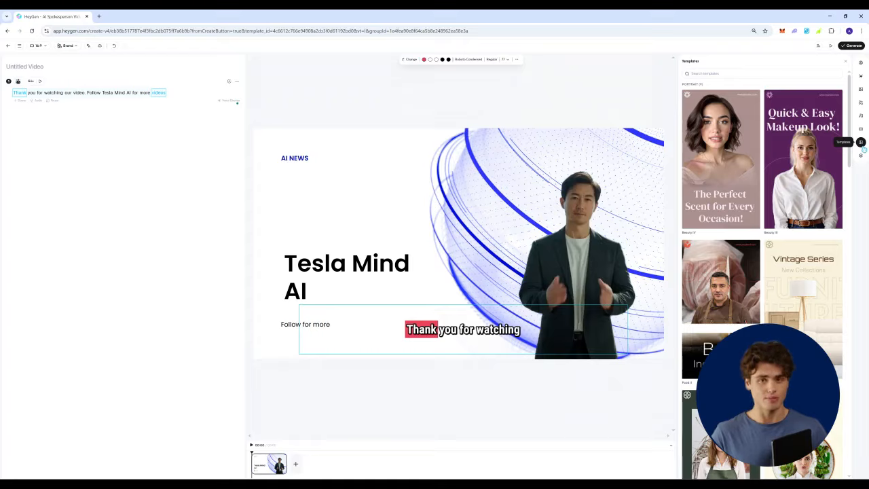
{"action": "left_click", "coordinate": [860, 156]}
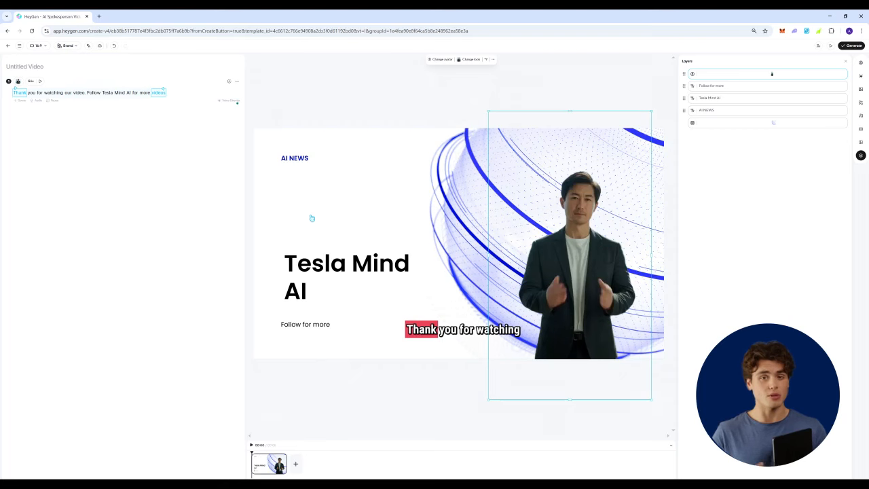
{"action": "mouse_move", "coordinate": [684, 110]}
{"action": "left_mouse_down"}
{"action": "mouse_move", "coordinate": [686, 97]}
{"action": "mouse_move", "coordinate": [689, 117]}
{"action": "left_mouse_up"}
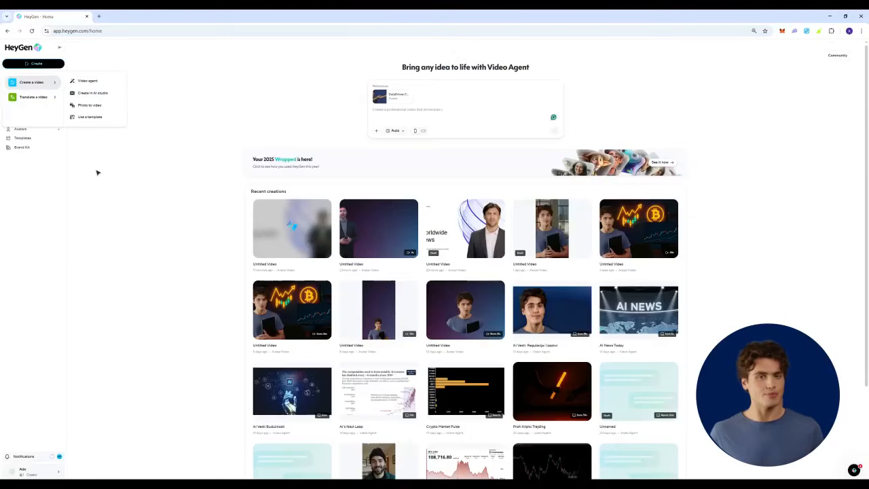
- Create a new blank video in AI Studio and set its format to 16:9 Landscape
{"action": "left_click", "coordinate": [97, 172]}
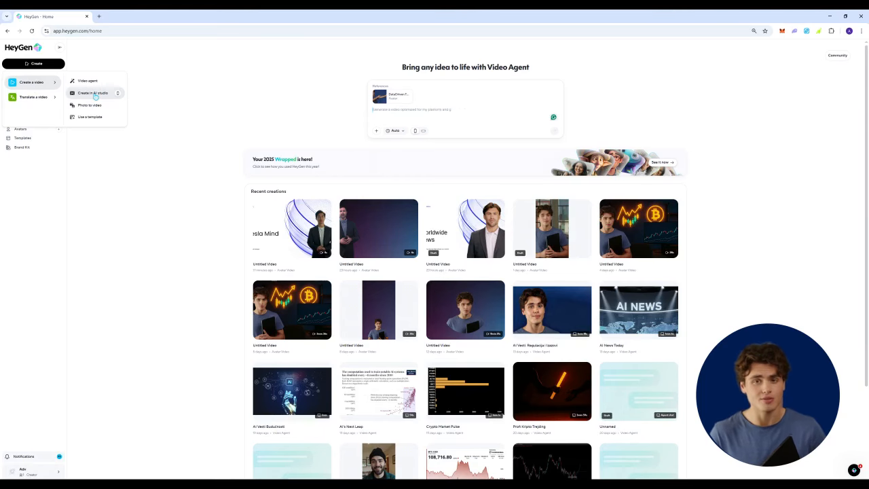
{"action": "left_click", "coordinate": [96, 97]}
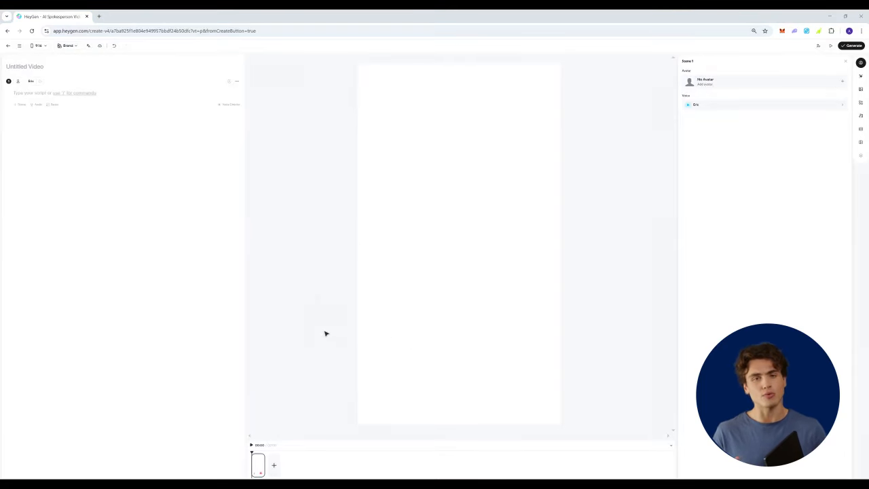
{"action": "left_click", "coordinate": [45, 48]}
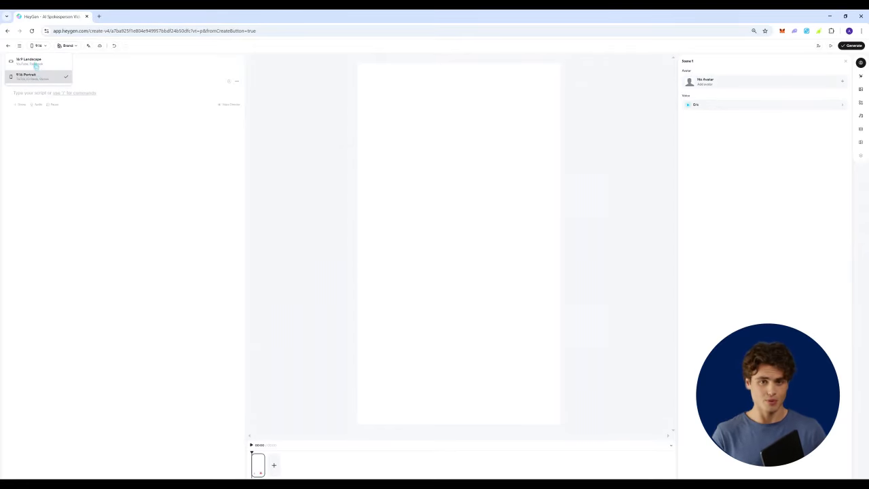
{"action": "left_click", "coordinate": [35, 62]}
- Insert the dark red-to-blue gradient image into the blank scene and enlarge it to fill the canvas
{"action": "left_click", "coordinate": [382, 231]}
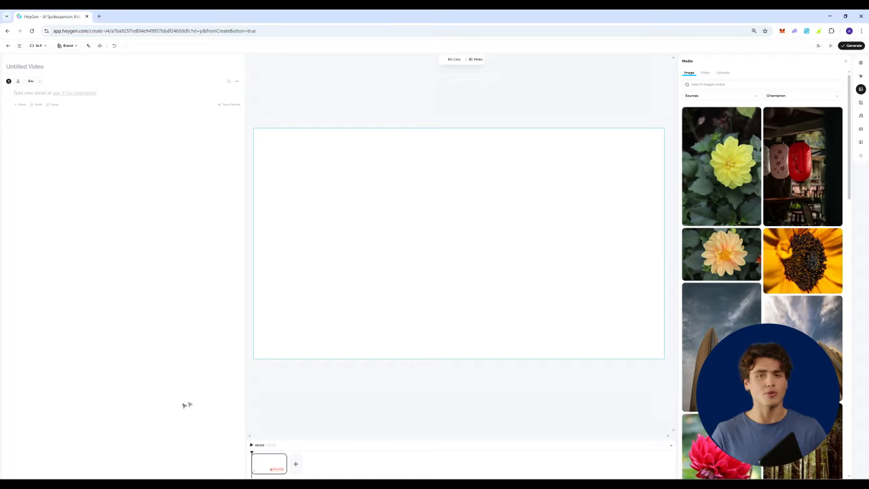
{"action": "left_click_drag", "start_coordinate": [93, 474], "coordinate": [376, 229]}
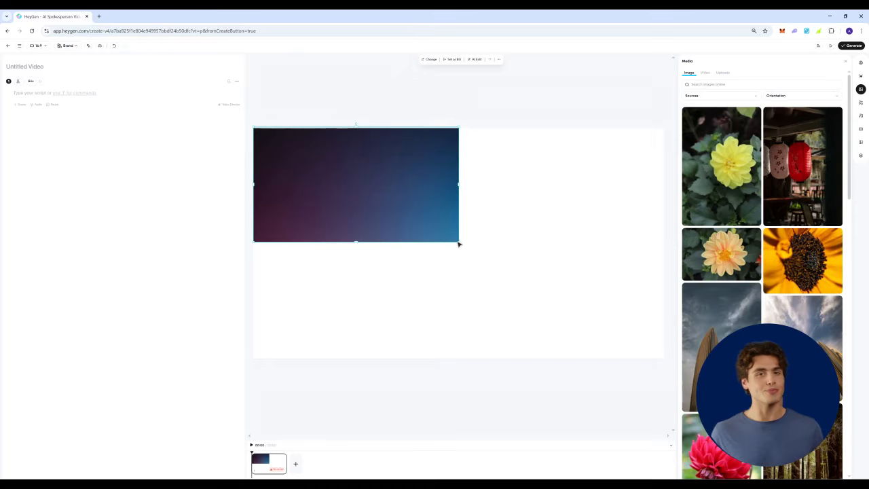
{"action": "left_click_drag", "start_coordinate": [459, 241], "coordinate": [563, 295]}
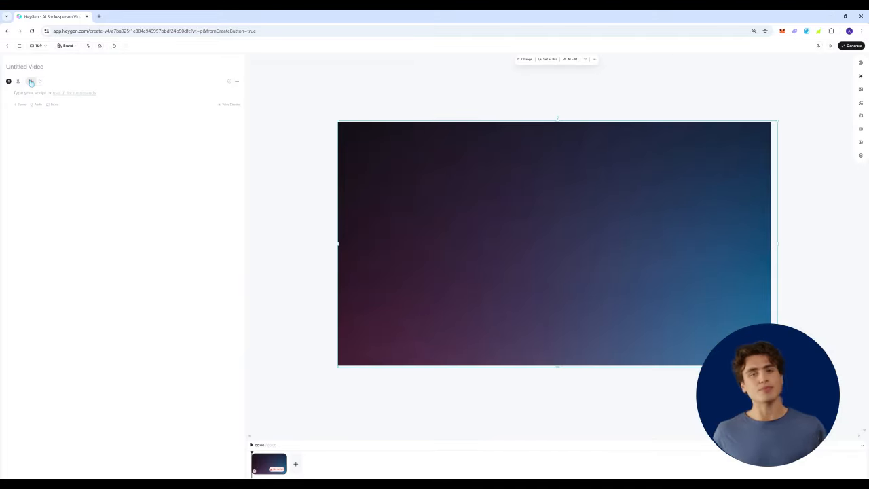
- Open the looks of the Zayne avatar in the public avatar library for the scene
{"action": "left_click", "coordinate": [31, 82]}
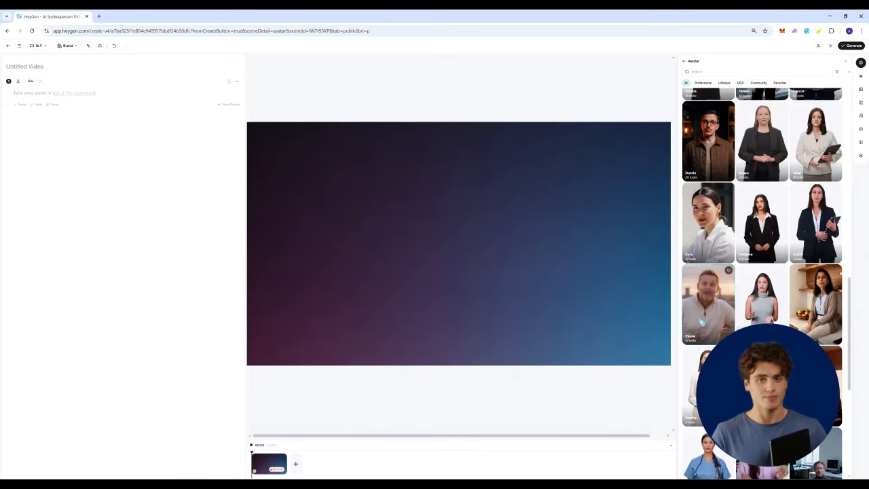
{"action": "left_click", "coordinate": [706, 314]}
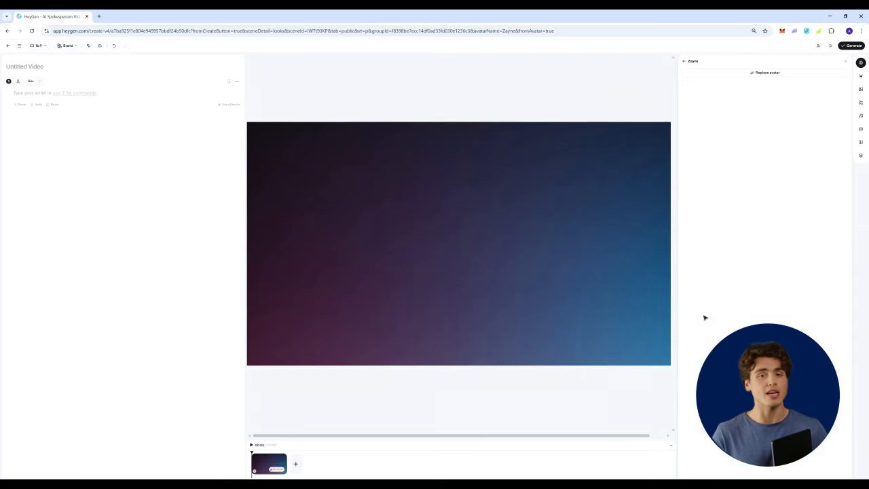